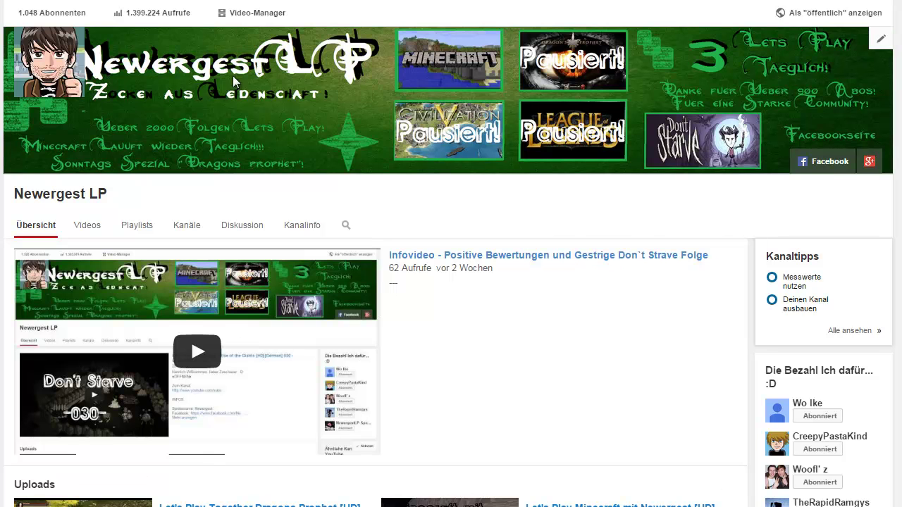
Open the edit page of Dragons Prophet episode 025 from the Video-Manager list
click(258, 13)
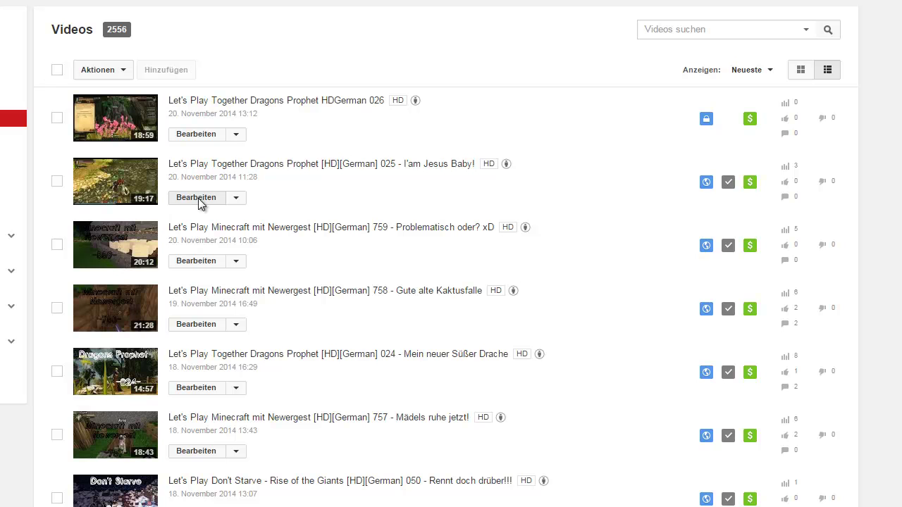
click(198, 200)
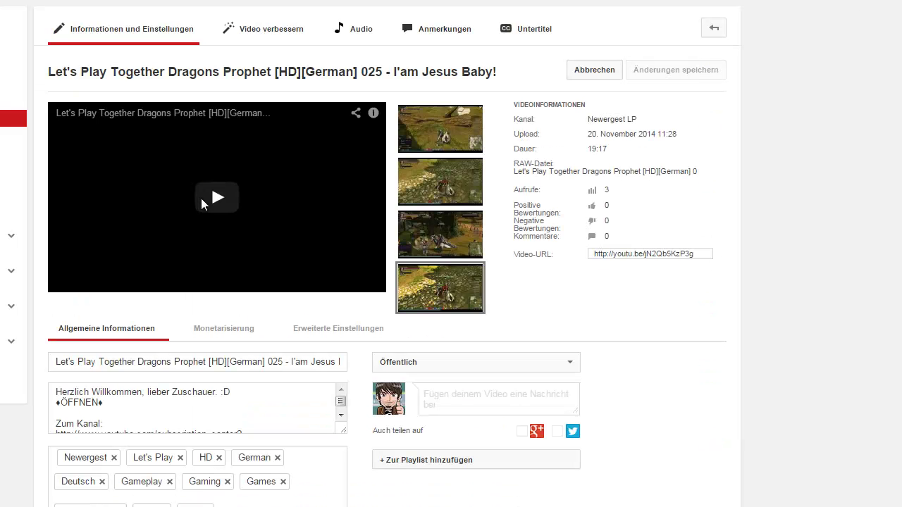
scroll(328, 218, down, 1)
mouse_move(436, 217)
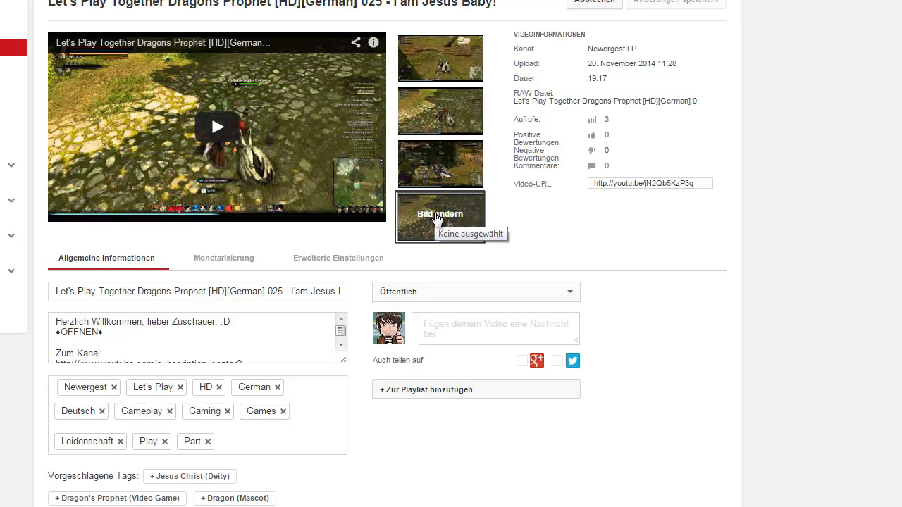
Start changing the thumbnail image and browse to the Desktop's Minecraft Datein folder
click(437, 217)
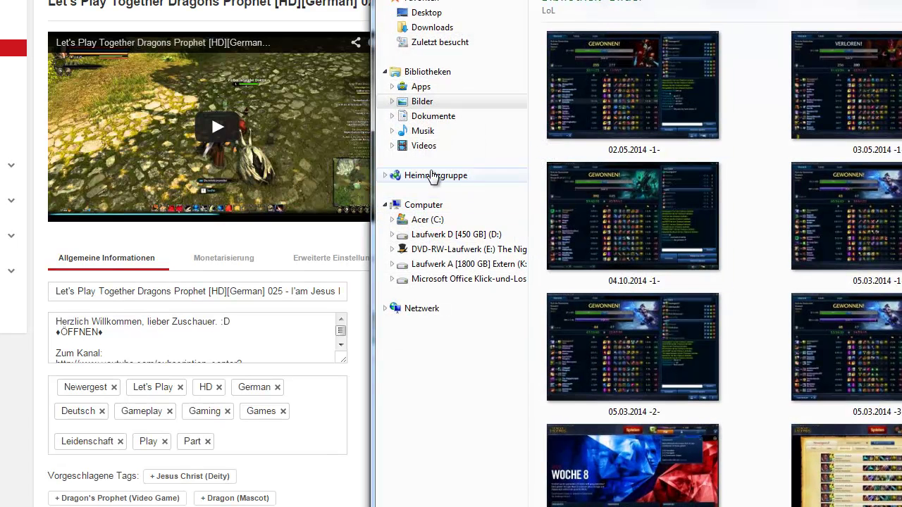
click(440, 13)
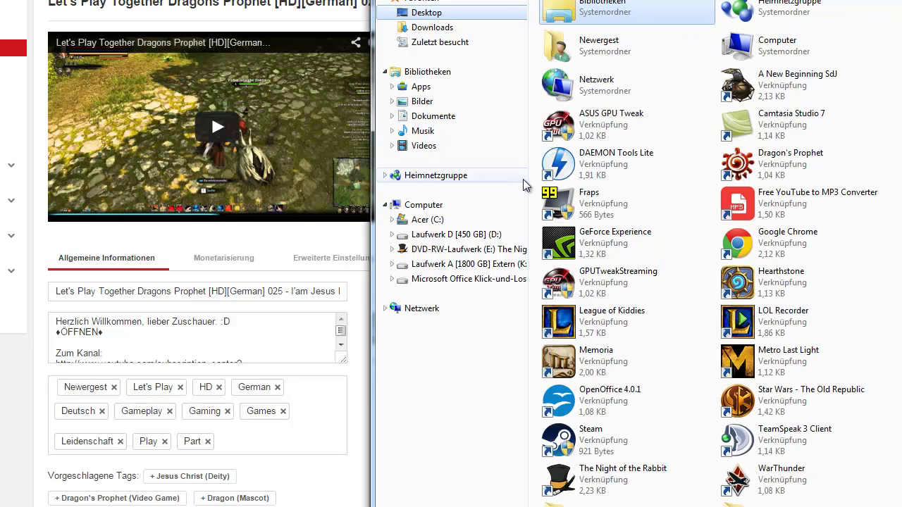
click(618, 407)
scroll(617, 408, down, 5)
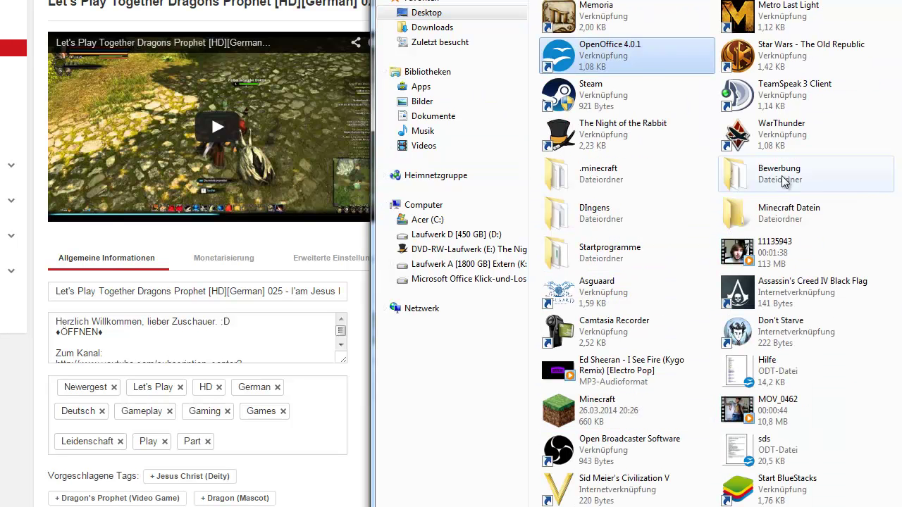
double_click(784, 208)
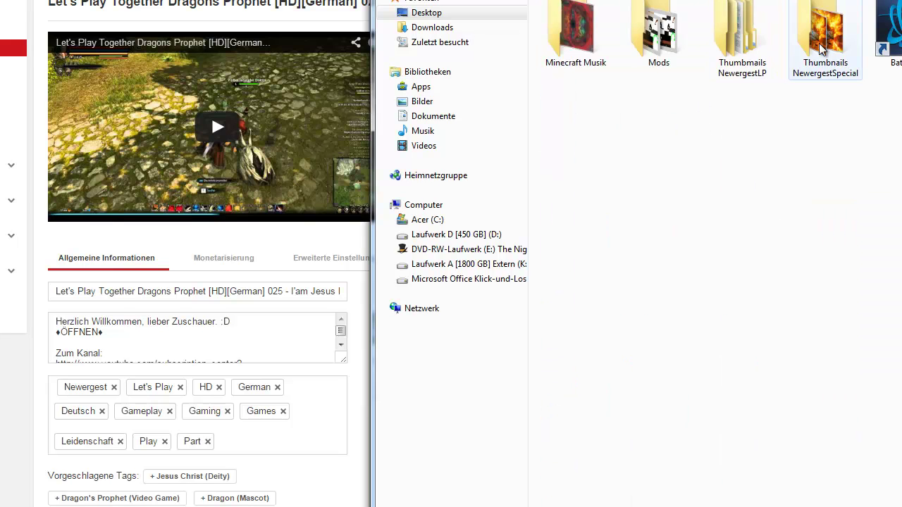
Go into Thumbnails NewergestLP > Dragons Prophet and choose DP 025 as the thumbnail
double_click(820, 49)
key(BackSpace)
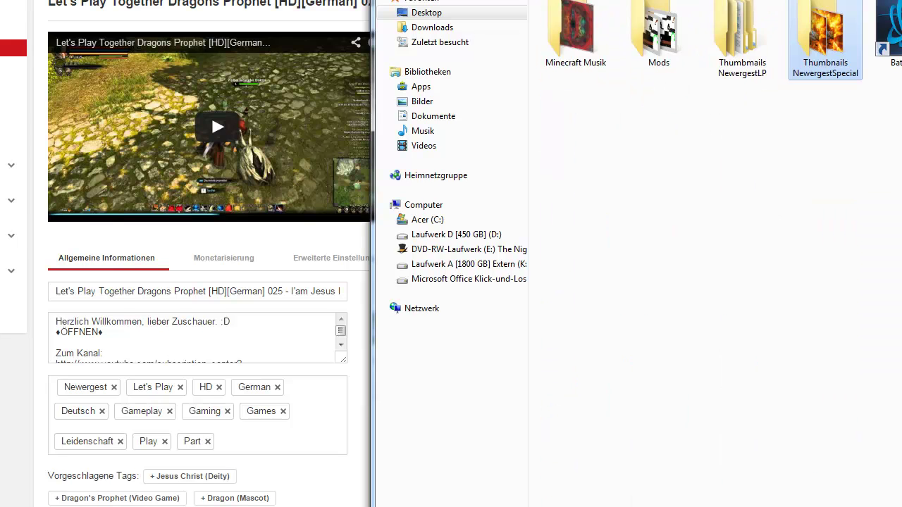
double_click(715, 24)
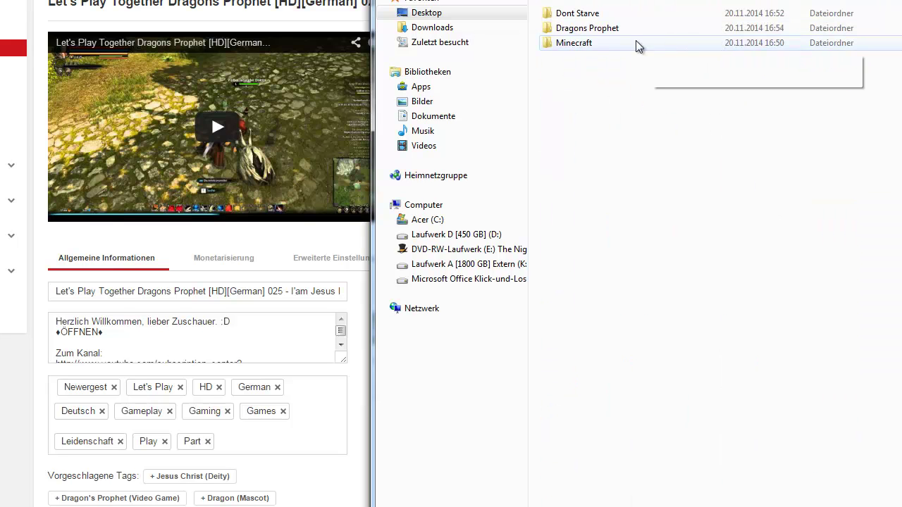
double_click(586, 31)
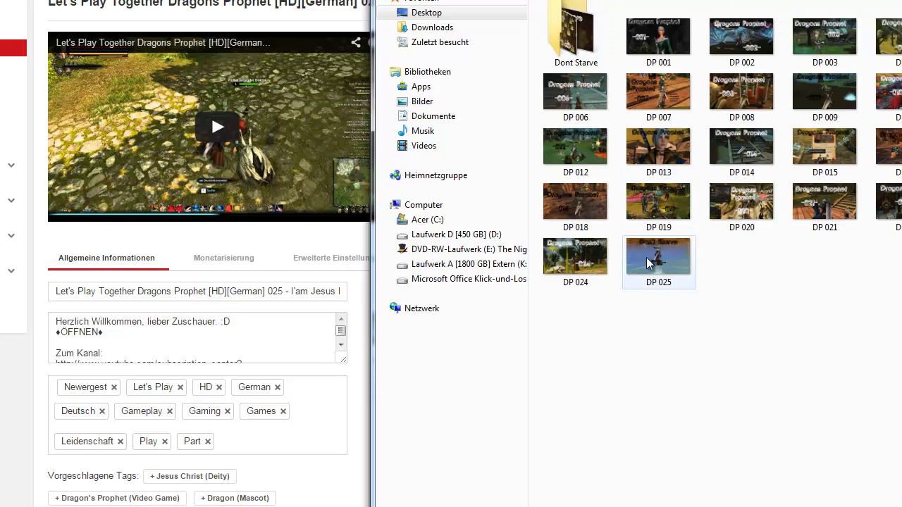
scroll(654, 103, up, 1)
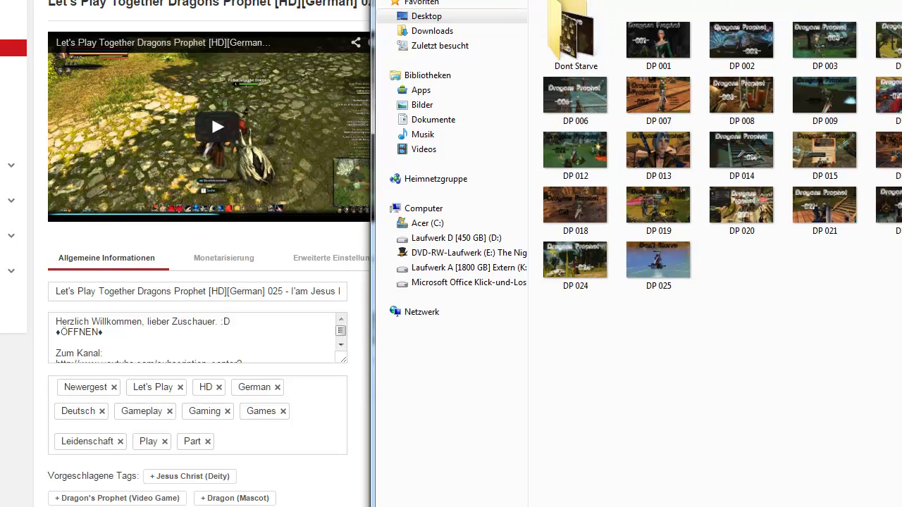
double_click(677, 253)
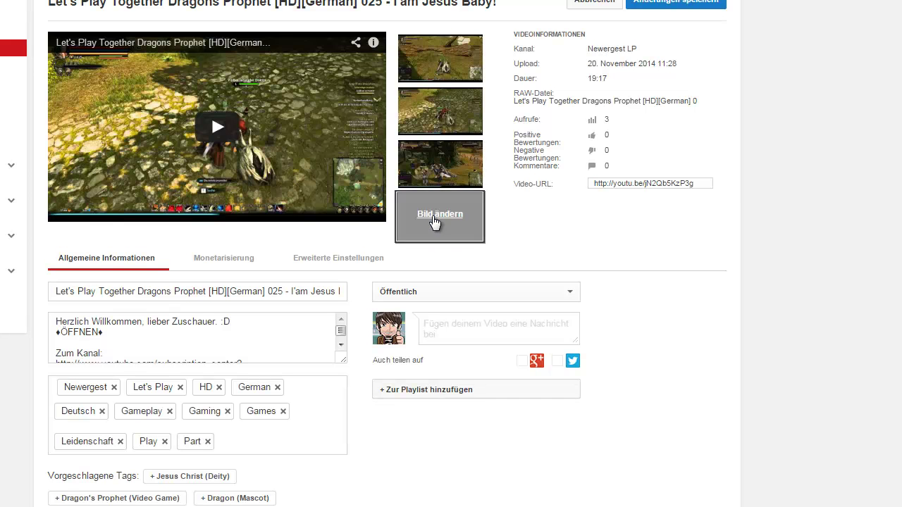
Save the DP 025 thumbnail change and return to the Video-Manager list
click(710, 10)
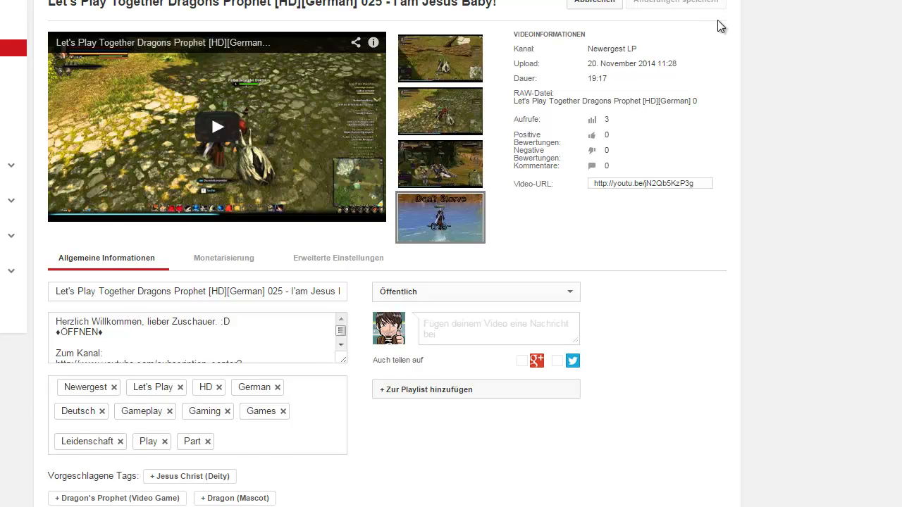
scroll(748, 49, up, 1)
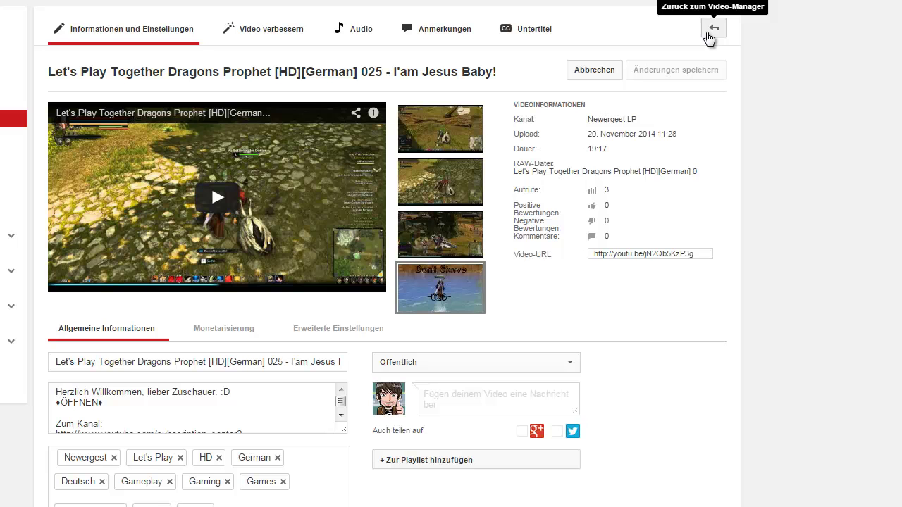
click(708, 34)
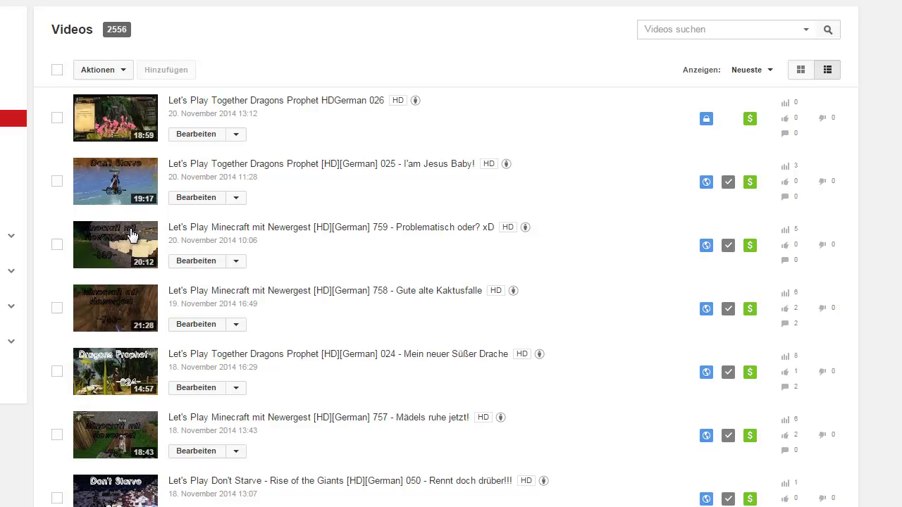
Scroll down the Videos list past episode 025 and open episode 756's watch page
scroll(131, 232, down, 2)
scroll(131, 234, down, 2)
scroll(132, 236, down, 1)
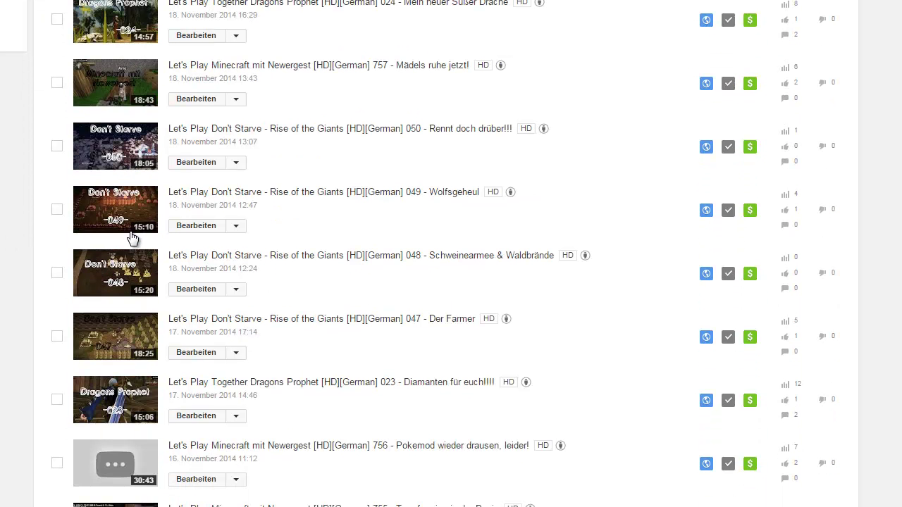
scroll(134, 243, down, 2)
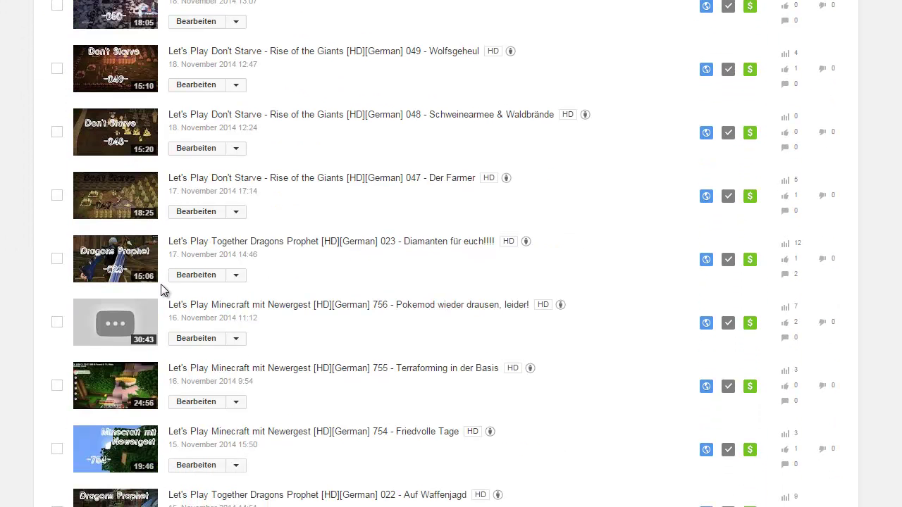
click(227, 305)
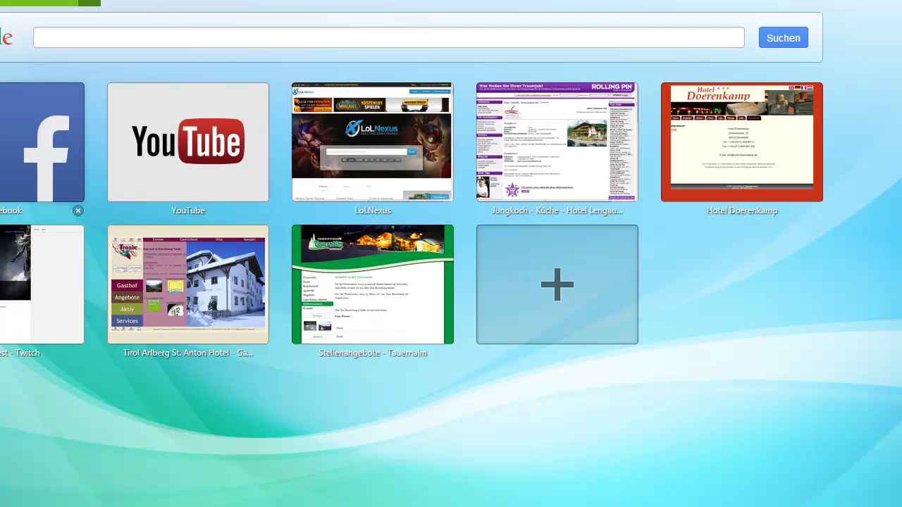
Open the channel's Twitch page from the Twitch tile on the new-tab page
click(71, 184)
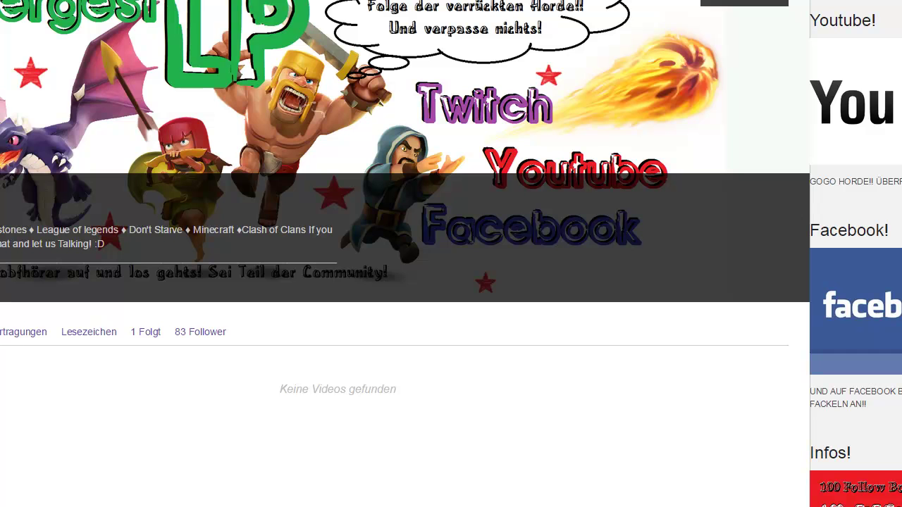
Show the Übertragungen tab and browse the grid of Clash of Clans past broadcasts
click(14, 335)
scroll(4, 331, down, 5)
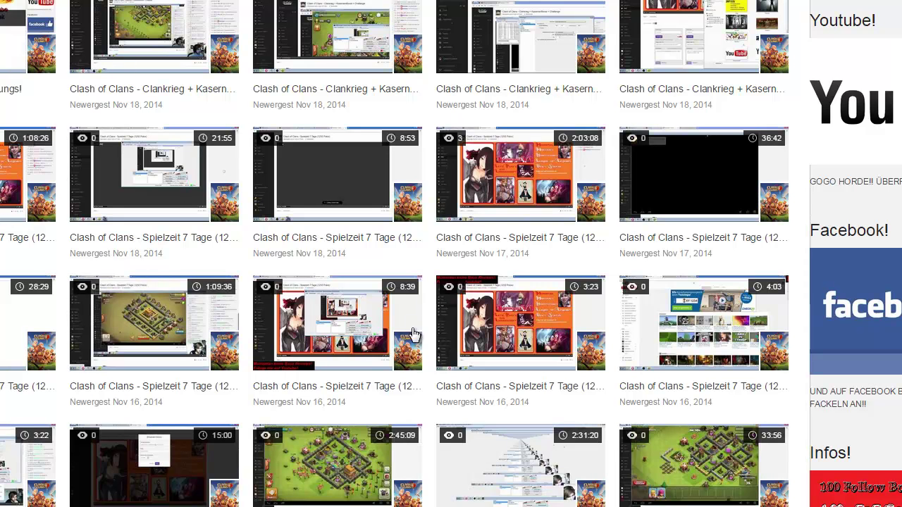
scroll(190, 179, up, 5)
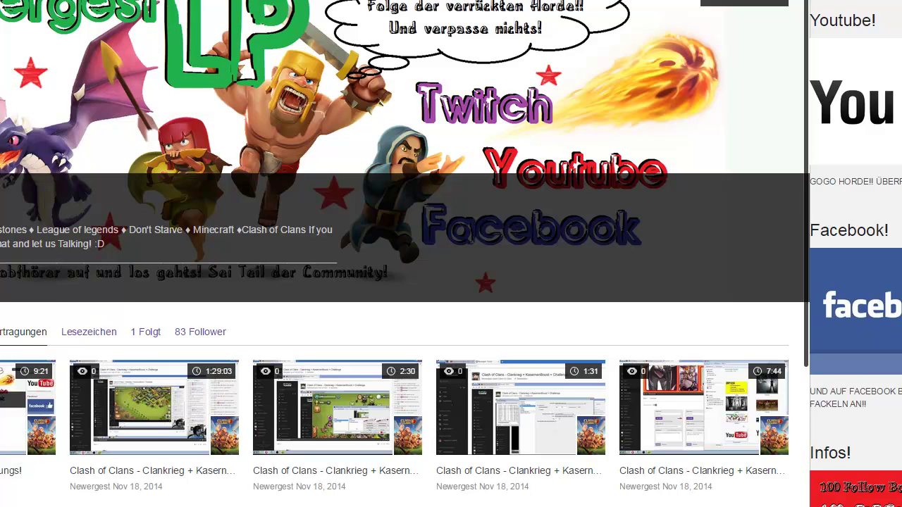
Go back to YouTube's channel page and scroll to Uploads, with episode 025 first
key(alt+Left)
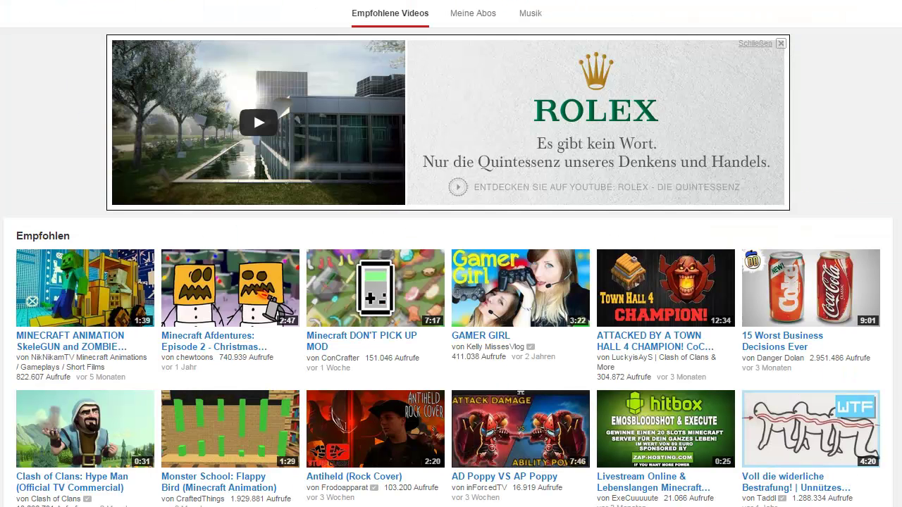
key(alt+Right)
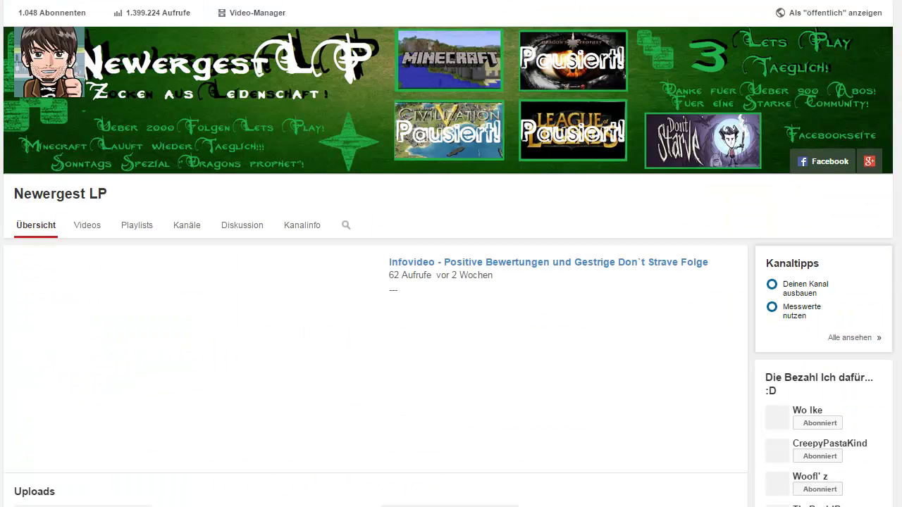
scroll(195, 234, down, 3)
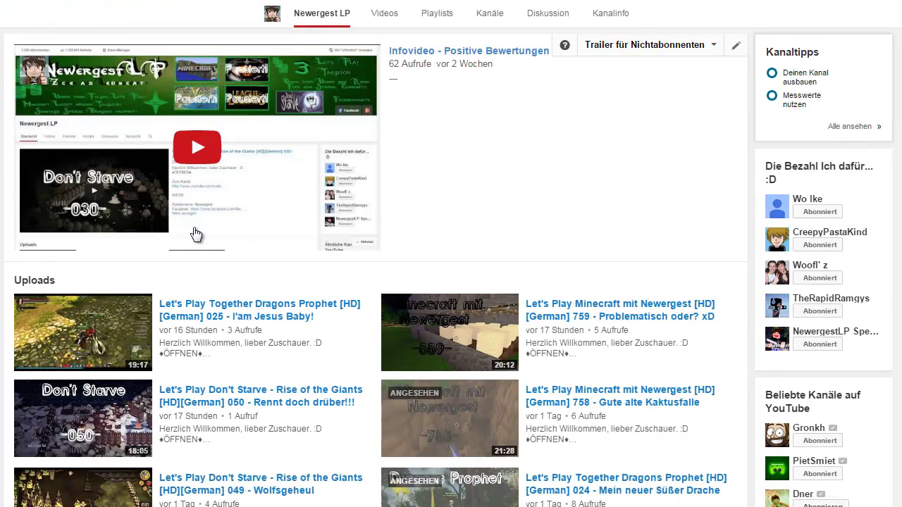
scroll(196, 234, down, 1)
scroll(196, 234, down, 1)
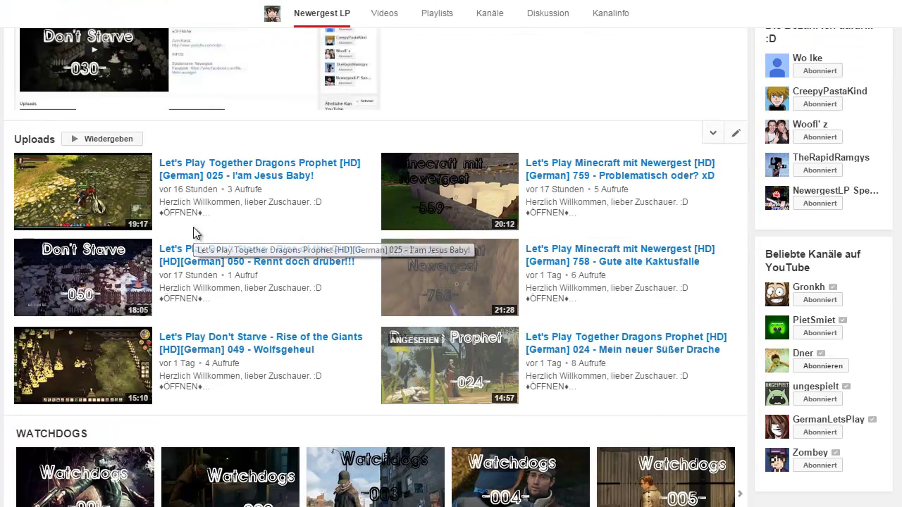